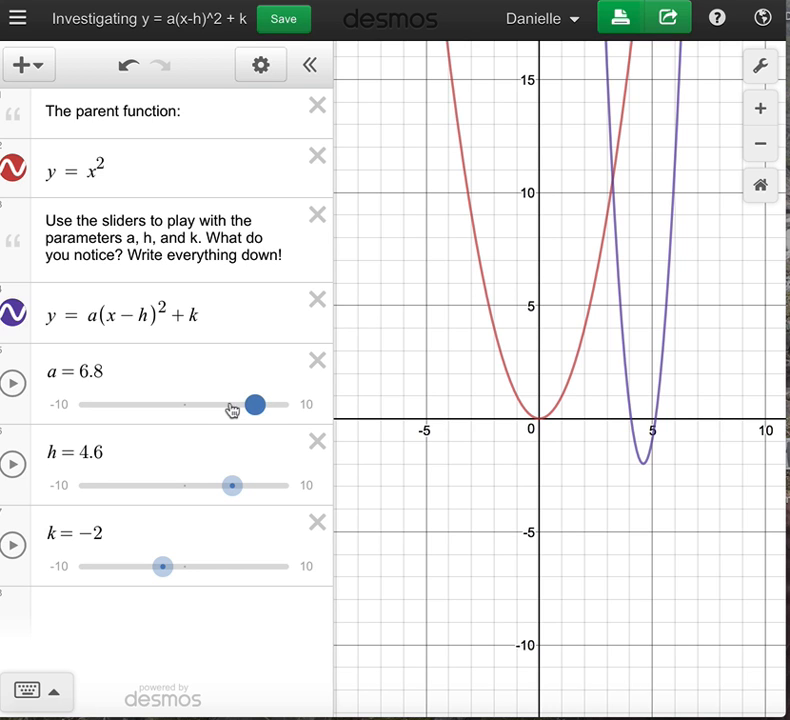
# Experiment with the a, h and k sliders, finishing at a = −1.4, h = 5.2 and k = −2.5.
pyautogui.moveTo(256, 405); pyautogui.dragTo(193, 403)
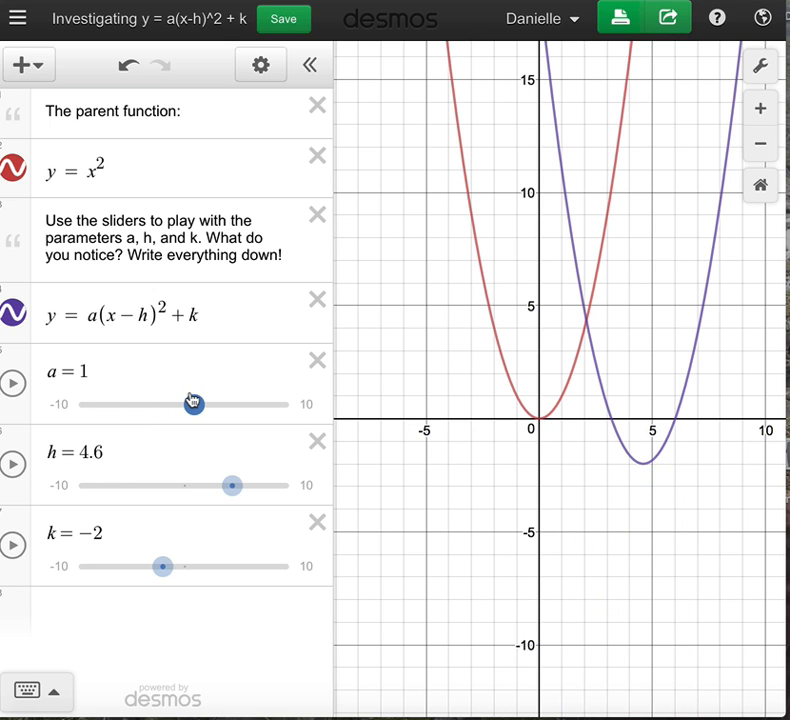
pyautogui.moveTo(232, 485)
pyautogui.mouseDown()
pyautogui.moveTo(243, 485)
pyautogui.moveTo(137, 487)
pyautogui.moveTo(226, 486)
pyautogui.mouseUp()
pyautogui.moveTo(167, 573); pyautogui.dragTo(130, 559)
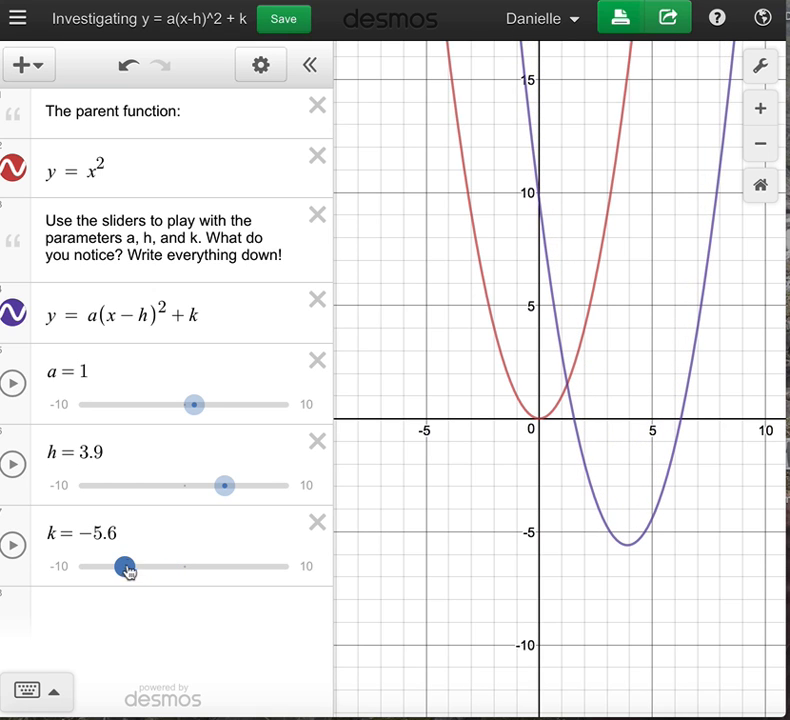
pyautogui.moveTo(126, 572); pyautogui.dragTo(160, 572)
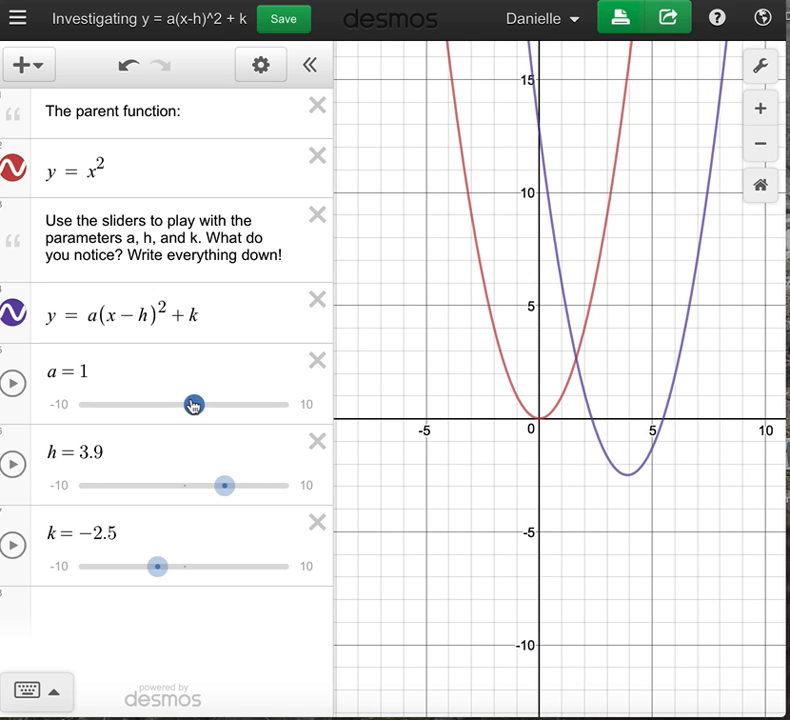
pyautogui.moveTo(194, 405); pyautogui.dragTo(164, 397)
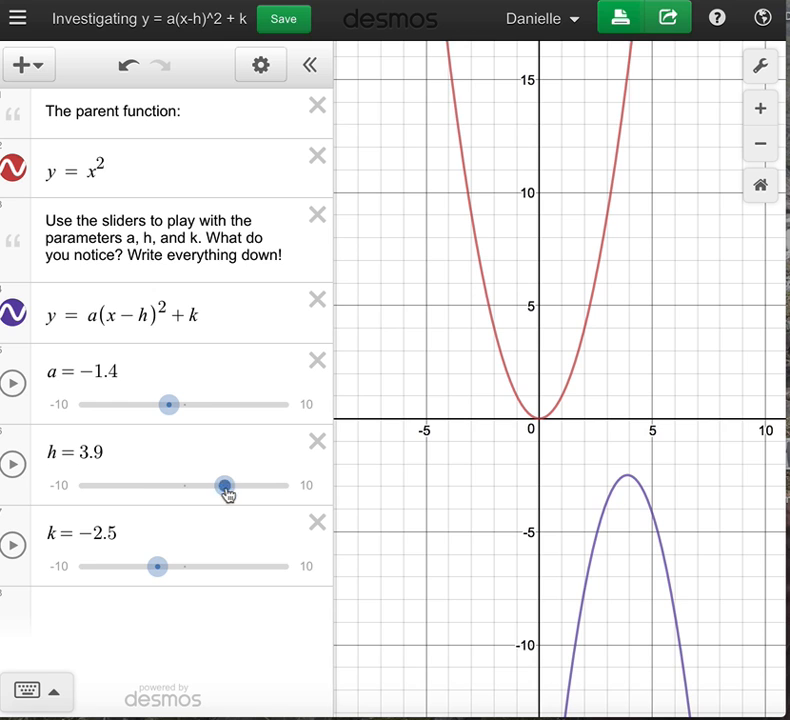
pyautogui.moveTo(228, 494)
pyautogui.mouseDown()
pyautogui.moveTo(180, 487)
pyautogui.moveTo(242, 487)
pyautogui.mouseUp()
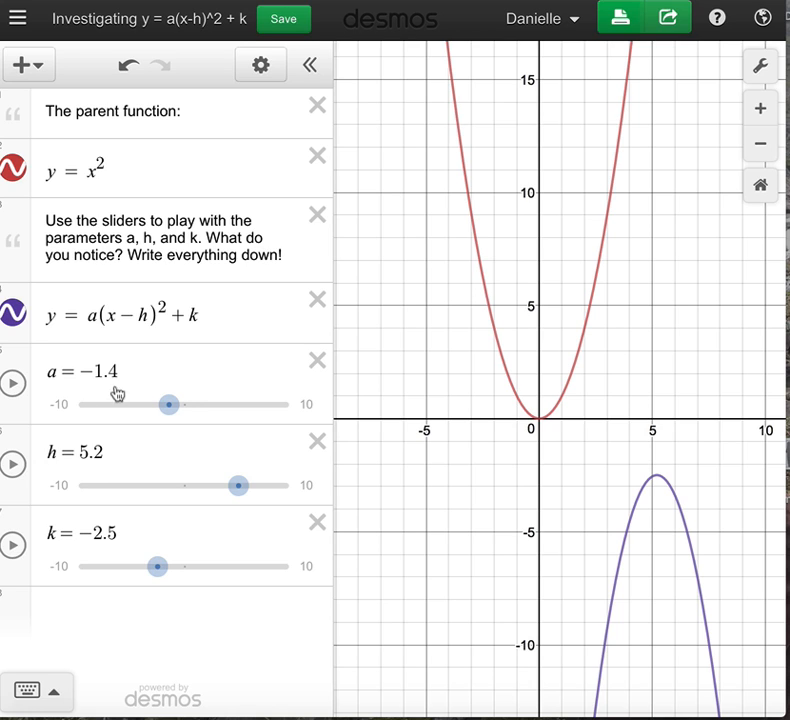
# Set slider a's range to −100 to 100 with a step of 1, and set a to 1.
pyautogui.click(304, 406)
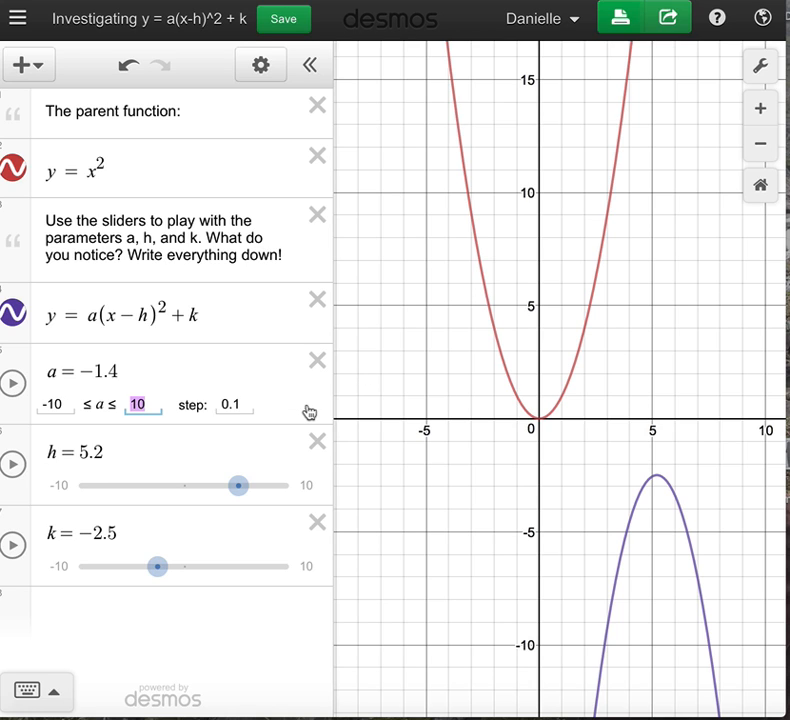
pyautogui.click(62, 403)
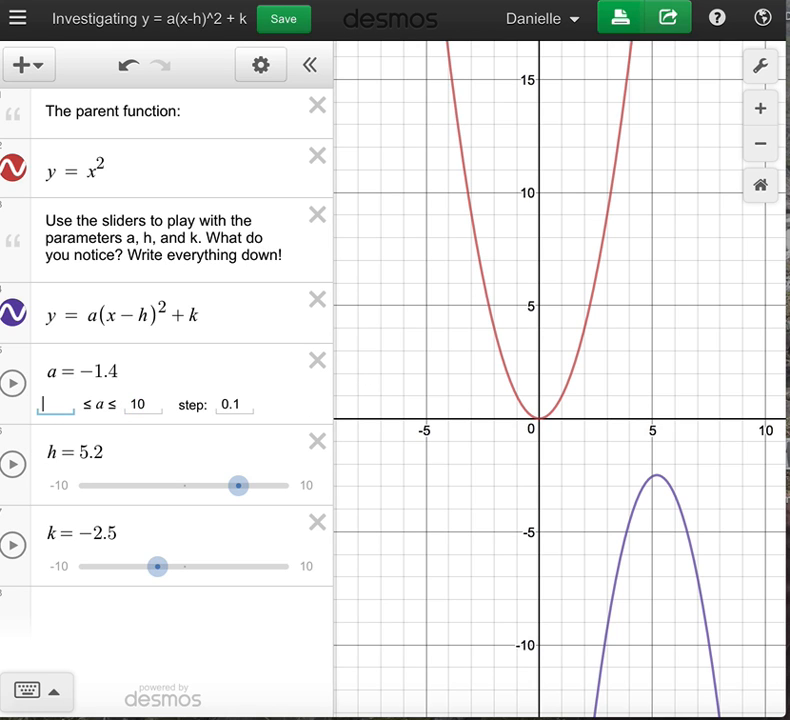
pyautogui.write('00')
pyautogui.press('Tab')
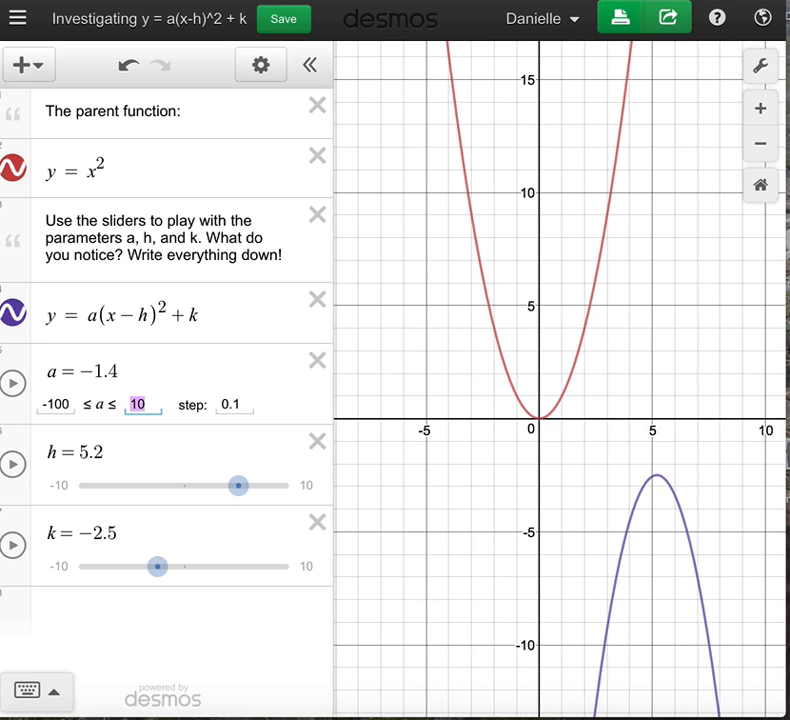
pyautogui.write('100')
pyautogui.press('Tab')
pyautogui.write('1')
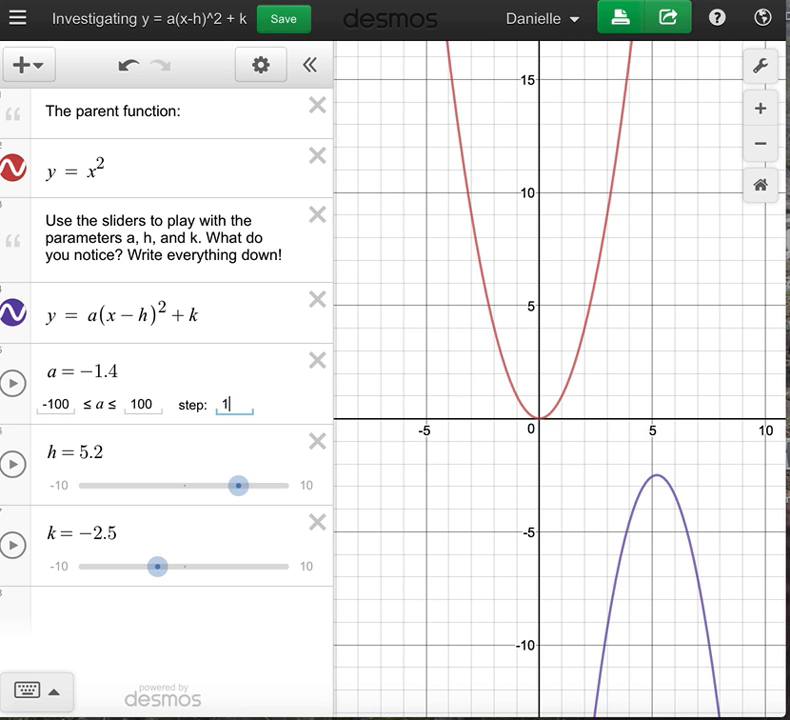
pyautogui.click(175, 365)
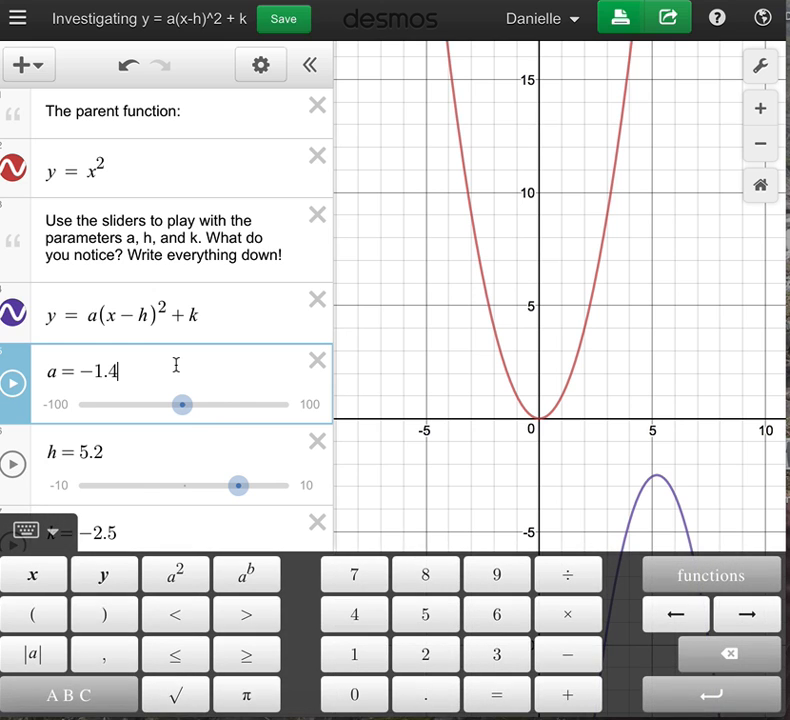
pyautogui.moveTo(190, 411)
pyautogui.mouseDown()
pyautogui.moveTo(235, 409)
pyautogui.moveTo(116, 410)
pyautogui.moveTo(185, 404)
pyautogui.mouseUp()
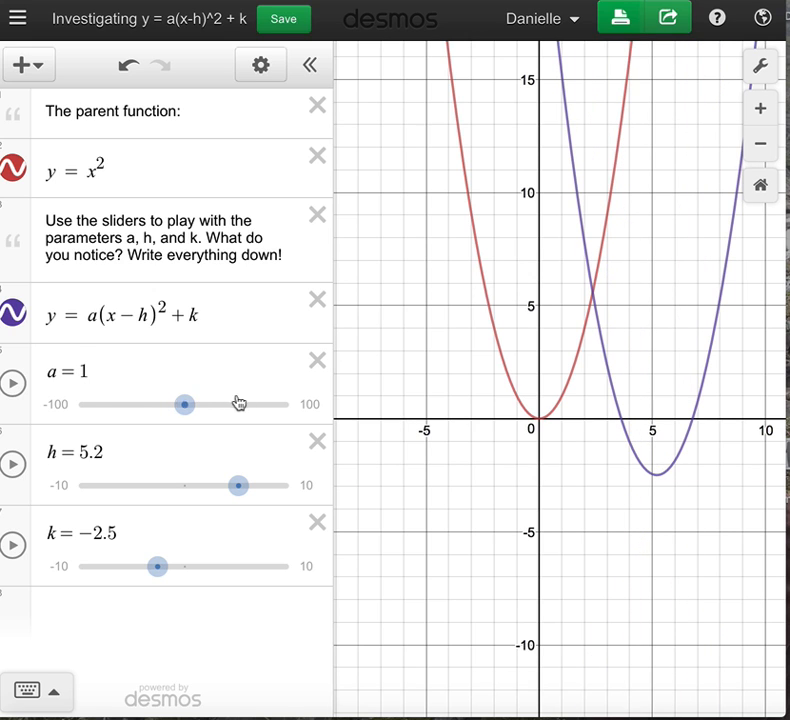
# Reset slider a's range limits back to −10 and 10.
pyautogui.click(309, 404)
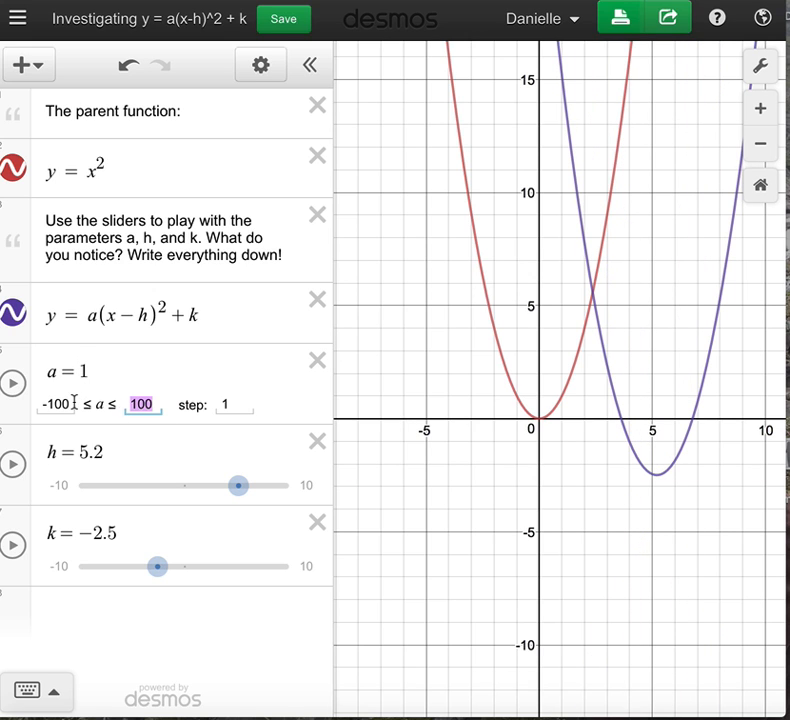
pyautogui.press('Return')
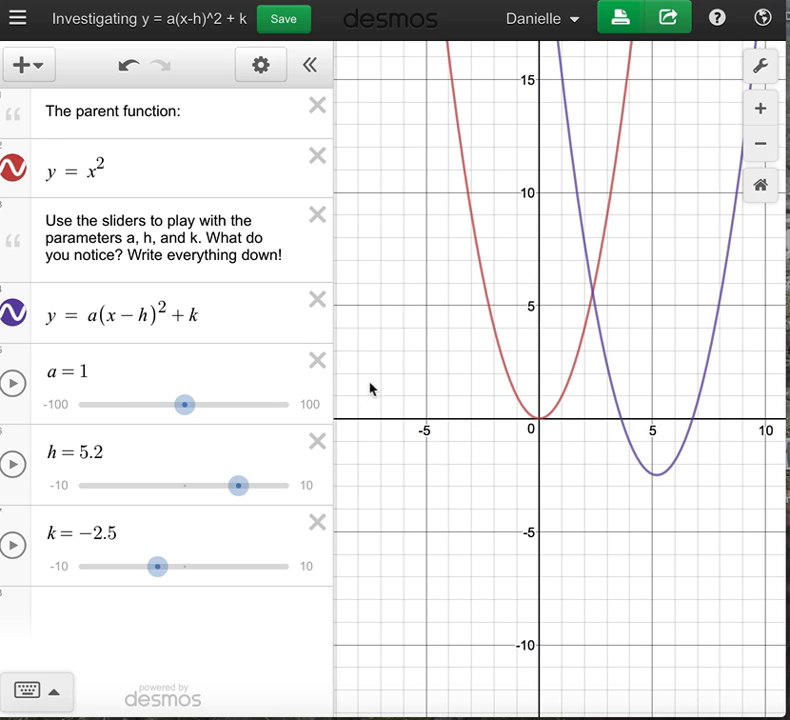
pyautogui.click(311, 406)
pyautogui.click(67, 403)
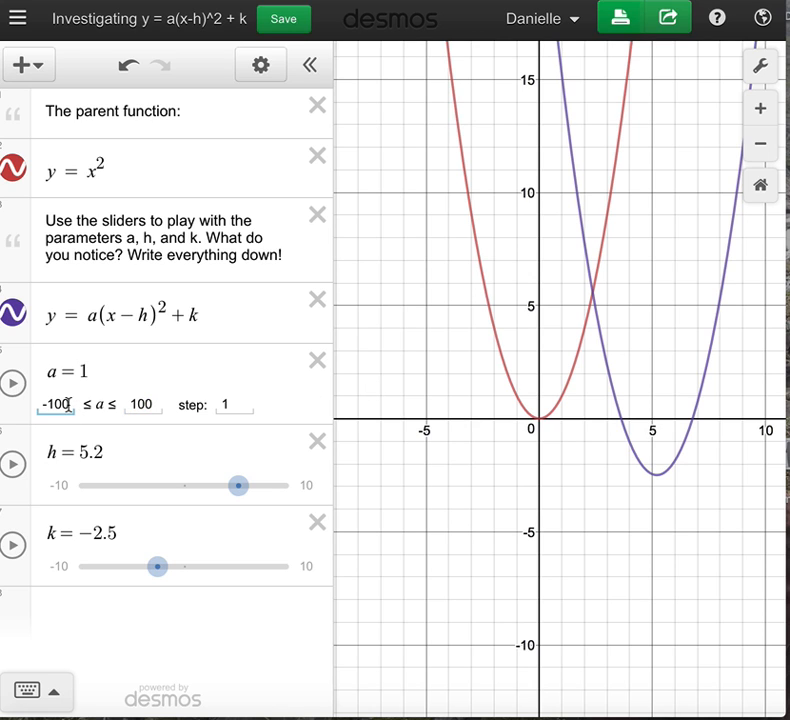
pyautogui.press('Tab')
pyautogui.press('BackSpace')
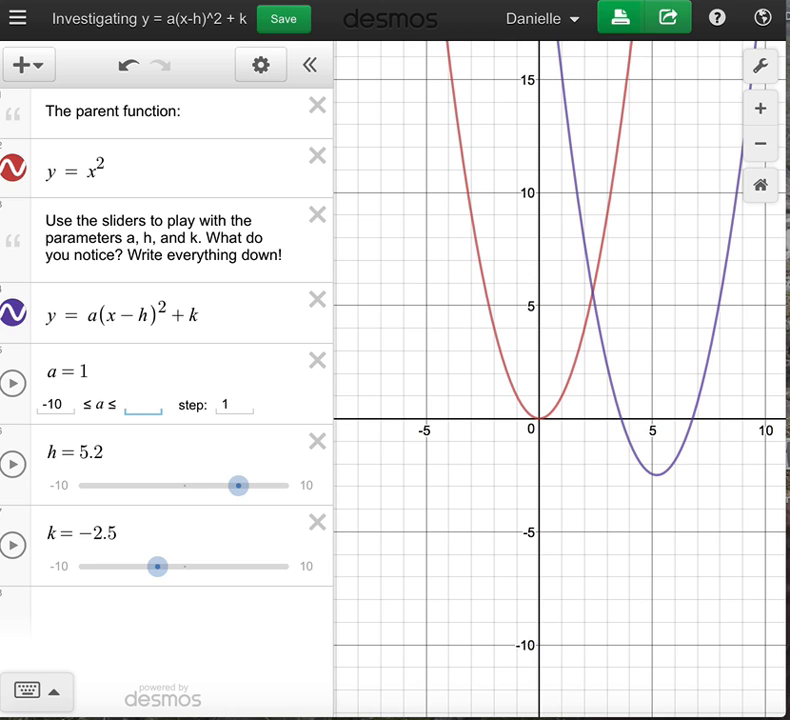
# Set h to −5.9 on its slider and a to 2.
pyautogui.click(124, 486)
pyautogui.moveTo(201, 409)
pyautogui.mouseDown()
pyautogui.moveTo(229, 406)
pyautogui.moveTo(206, 407)
pyautogui.mouseUp()
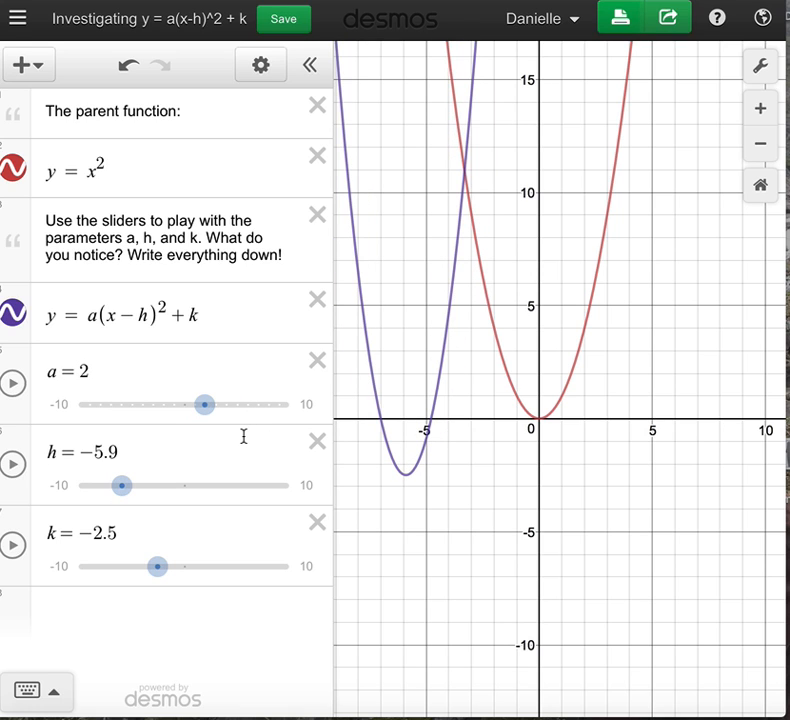
pyautogui.click(309, 490)
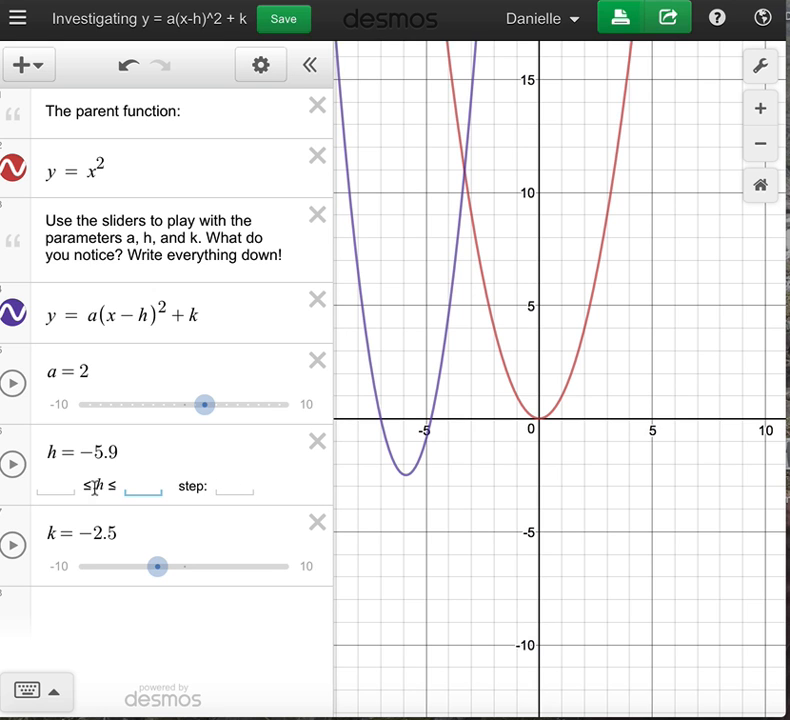
pyautogui.click(195, 444)
# Increase a on its slider step by step up to 10.
pyautogui.click(201, 372)
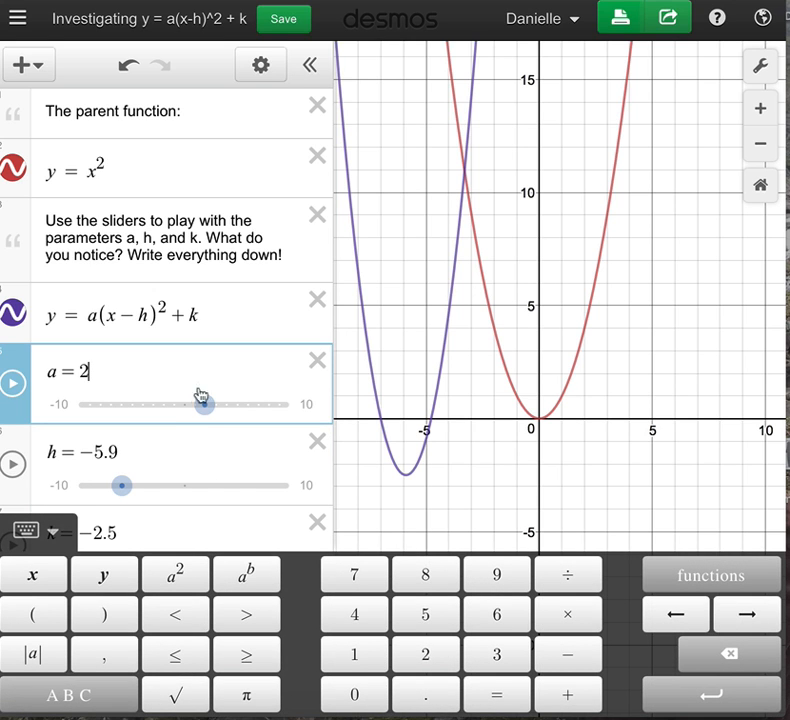
pyautogui.moveTo(204, 404)
pyautogui.mouseDown()
pyautogui.moveTo(153, 409)
pyautogui.moveTo(210, 402)
pyautogui.mouseUp()
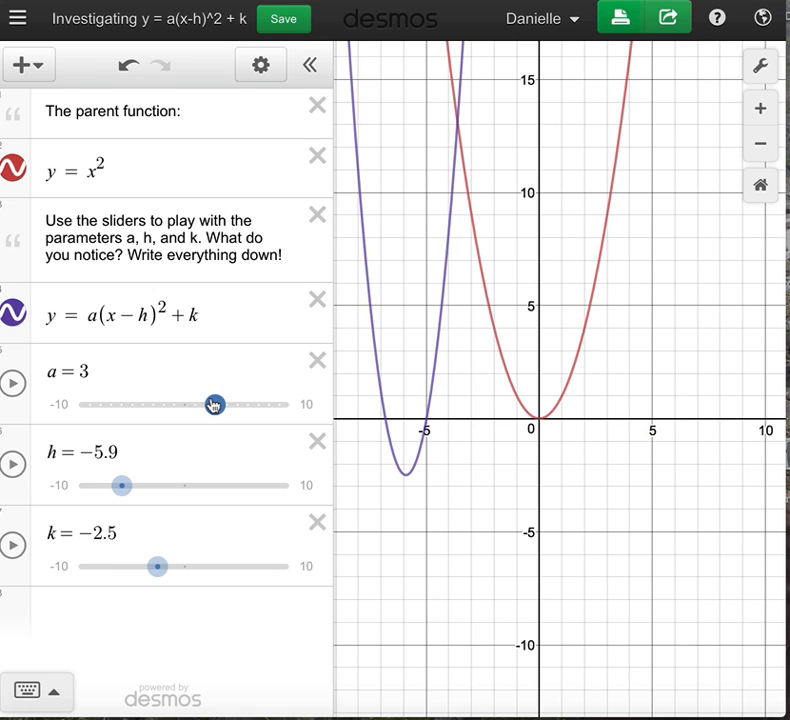
pyautogui.moveTo(215, 404); pyautogui.dragTo(288, 405)
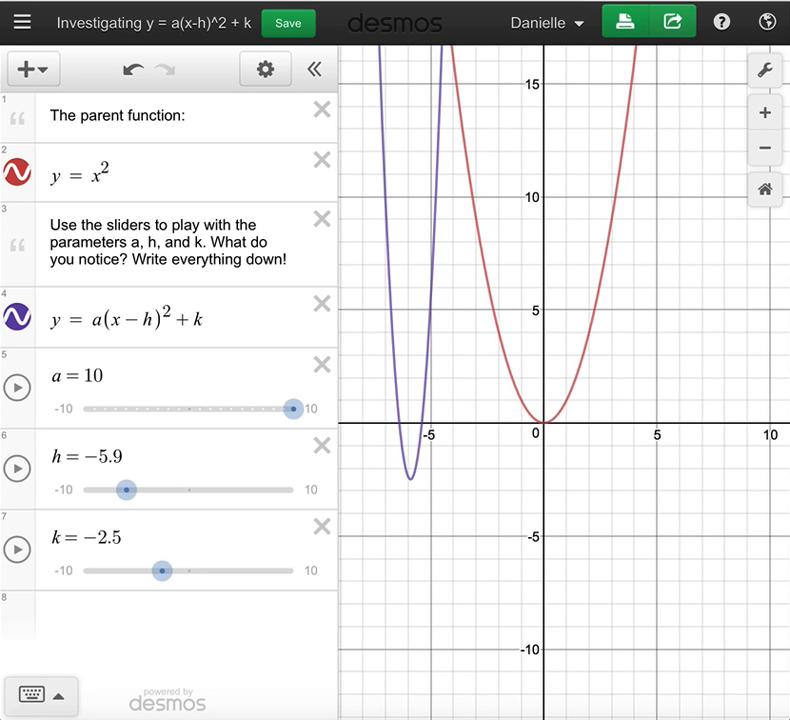
# Start the animations of the a, h and k sliders.
pyautogui.click(18, 389)
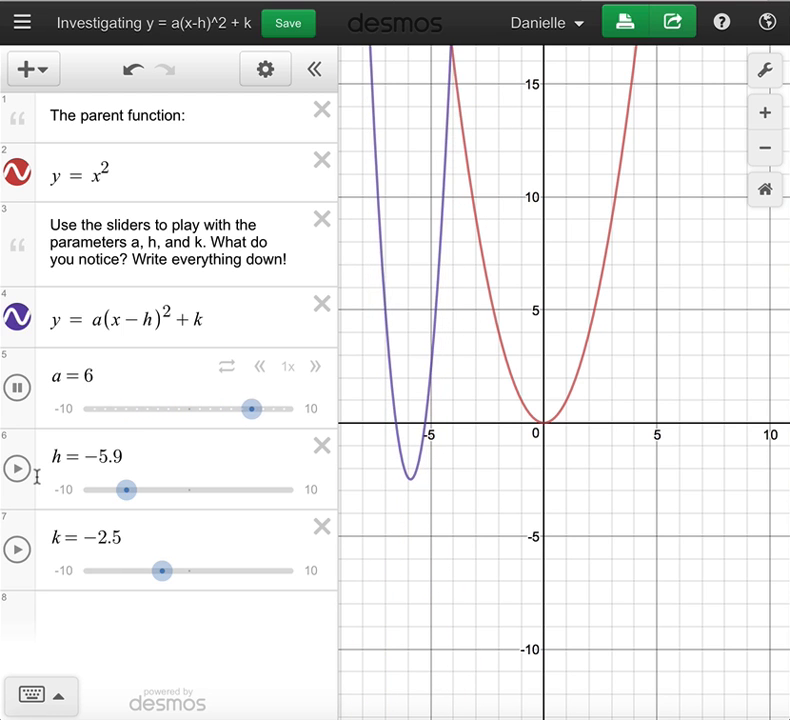
pyautogui.click(18, 469)
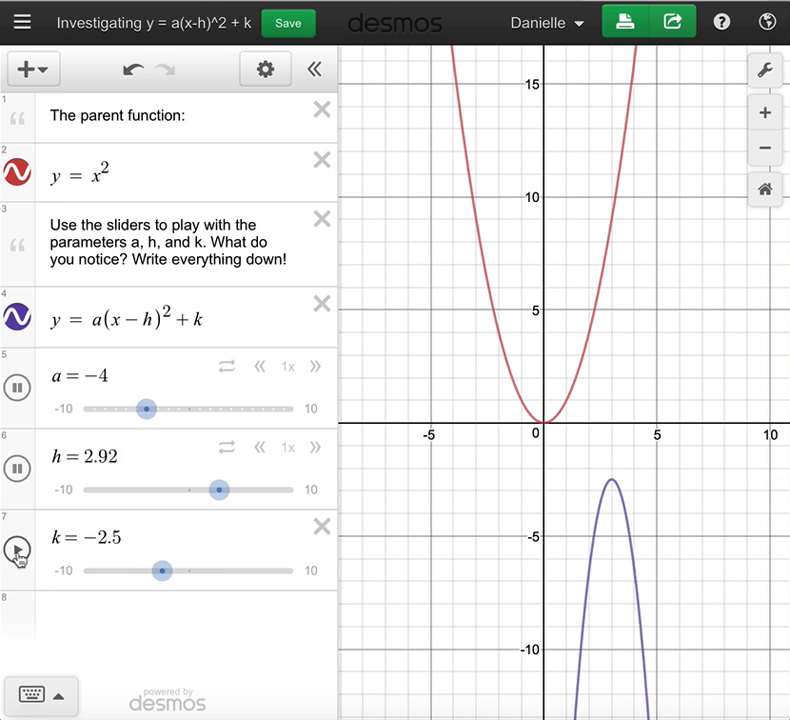
pyautogui.click(18, 550)
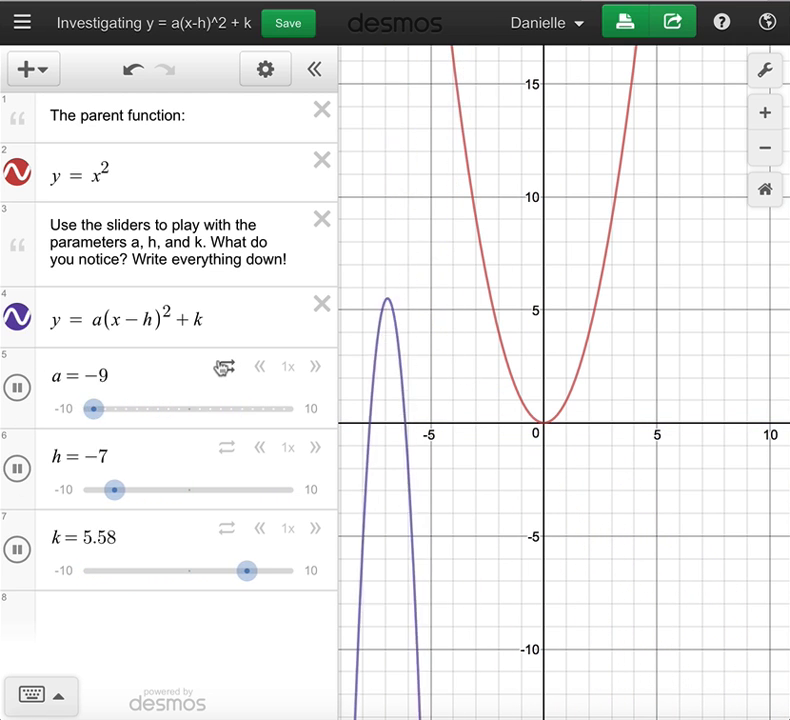
# Adjust the animation speed of slider a, ending at 0.05x.
pyautogui.click(259, 367)
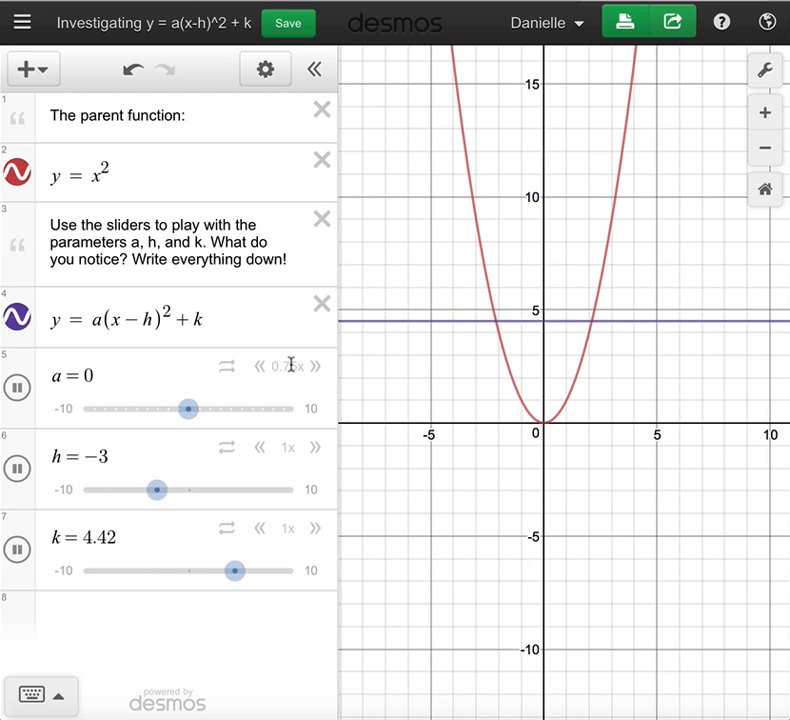
pyautogui.click(318, 368)
pyautogui.click(318, 368)
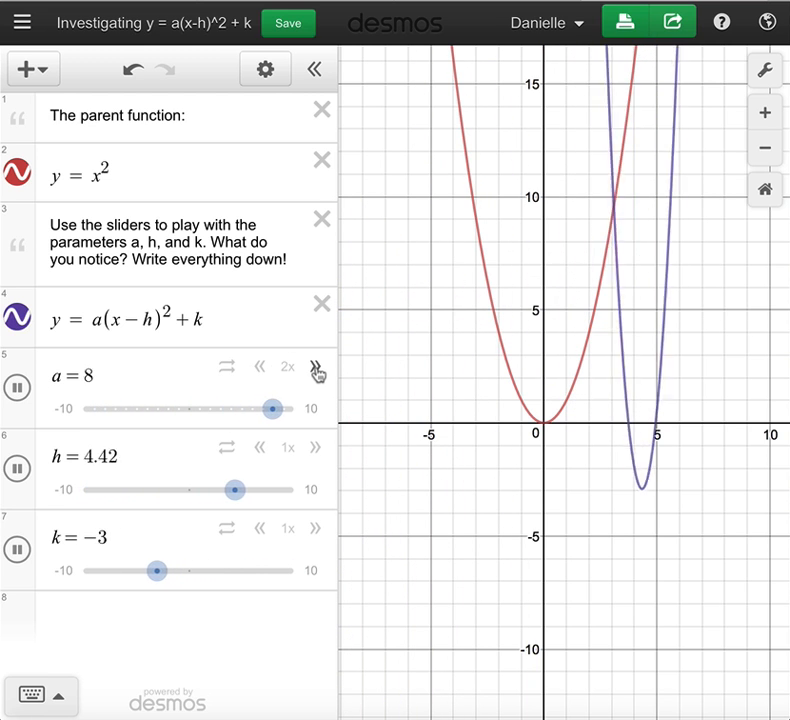
pyautogui.click(259, 368)
pyautogui.click(259, 368)
pyautogui.click(259, 368)
pyautogui.click(259, 368)
pyautogui.click(259, 368)
pyautogui.click(259, 368)
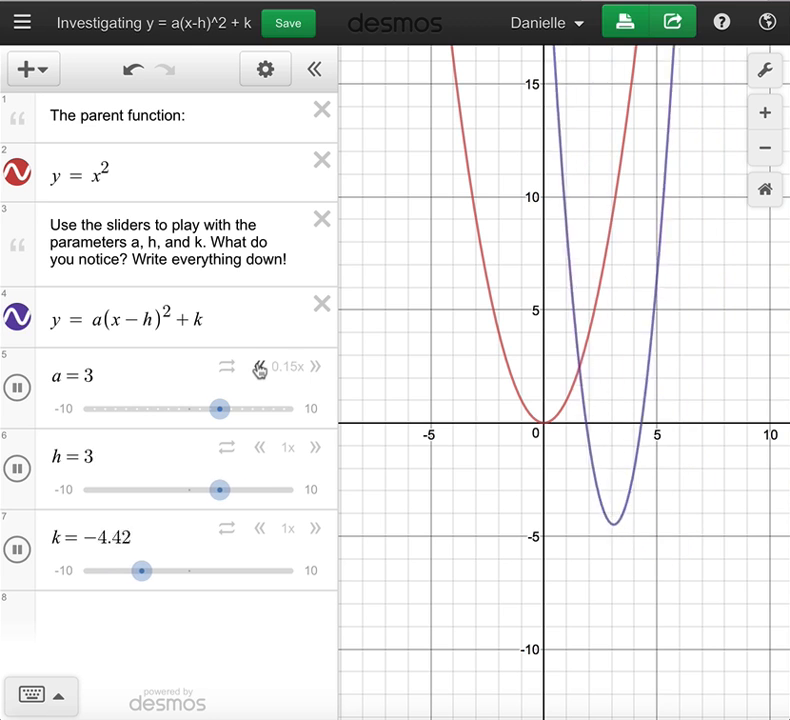
pyautogui.click(259, 368)
pyautogui.click(259, 368)
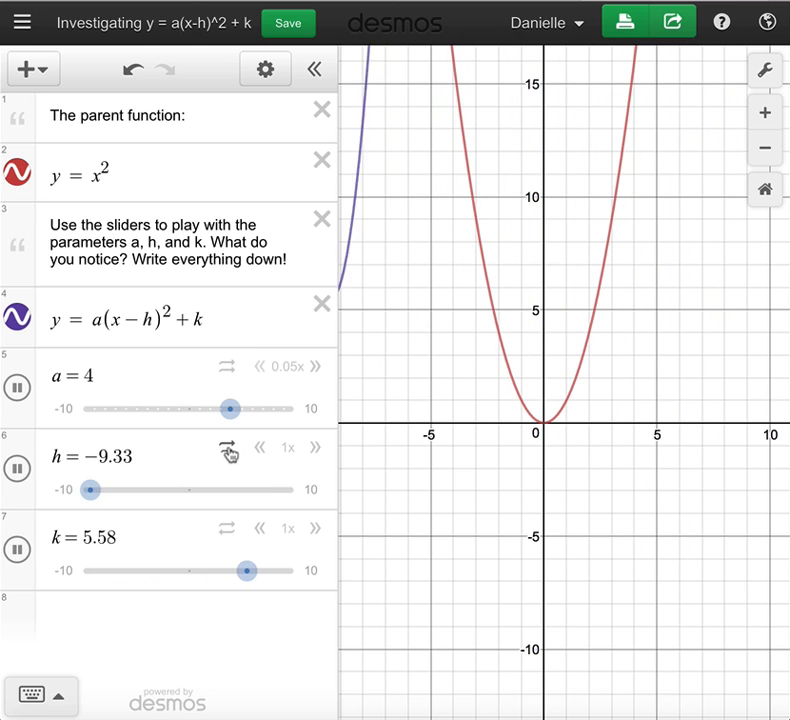